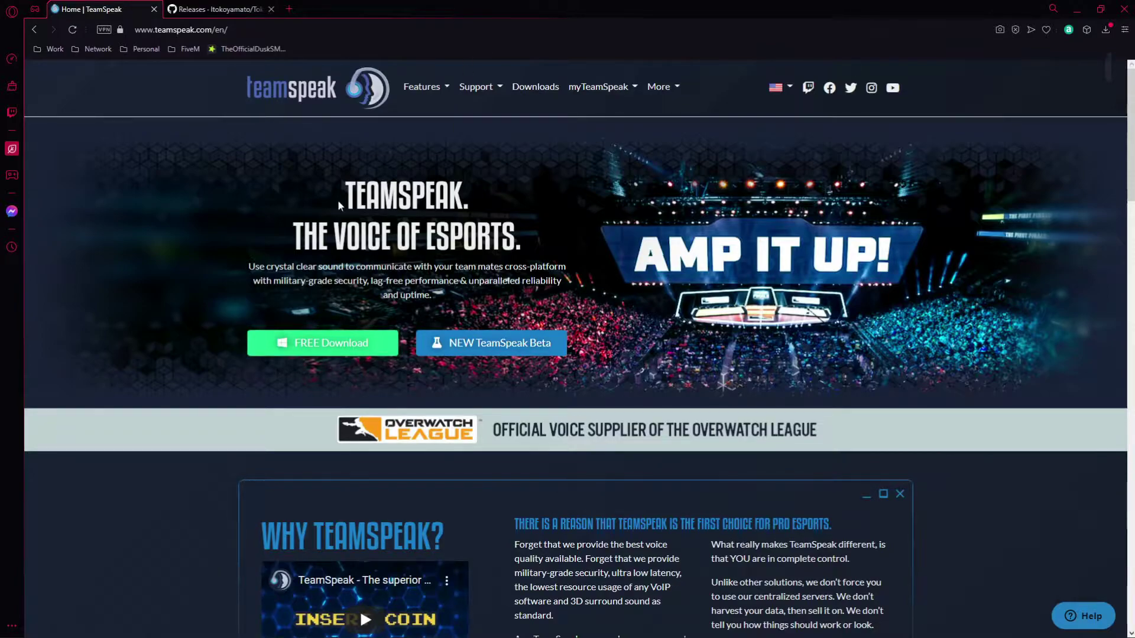
# Open the TeamSpeak downloads page, review the client downloads for each operating system, and close the page
pyautogui.click(308, 348)
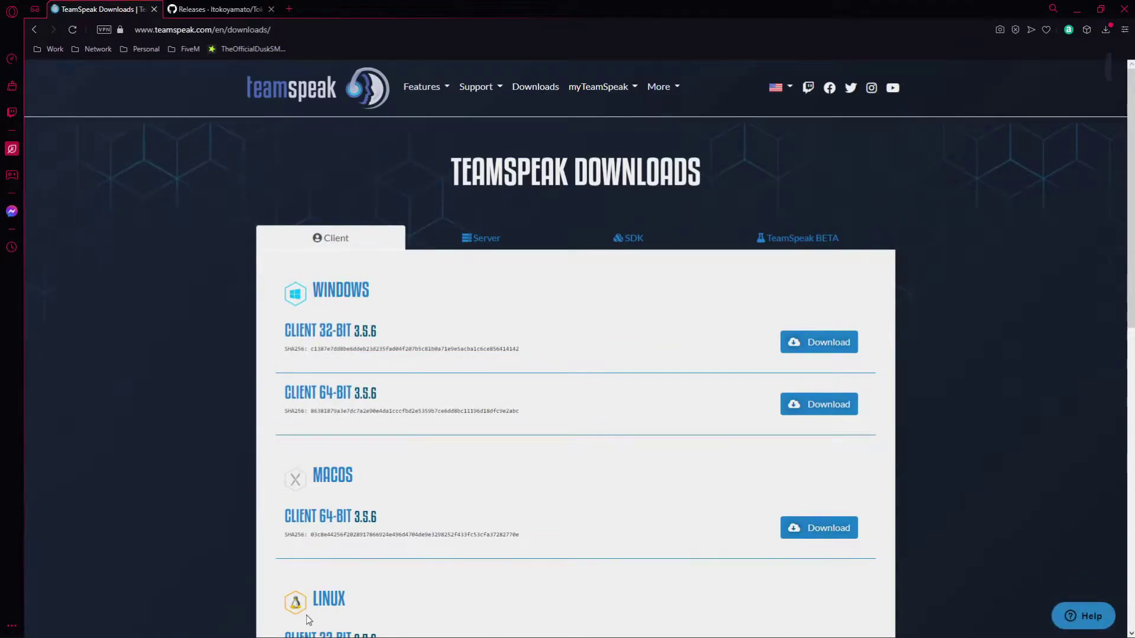
pyautogui.scroll(-5, 309, 620)
pyautogui.scroll(4, 325, 476)
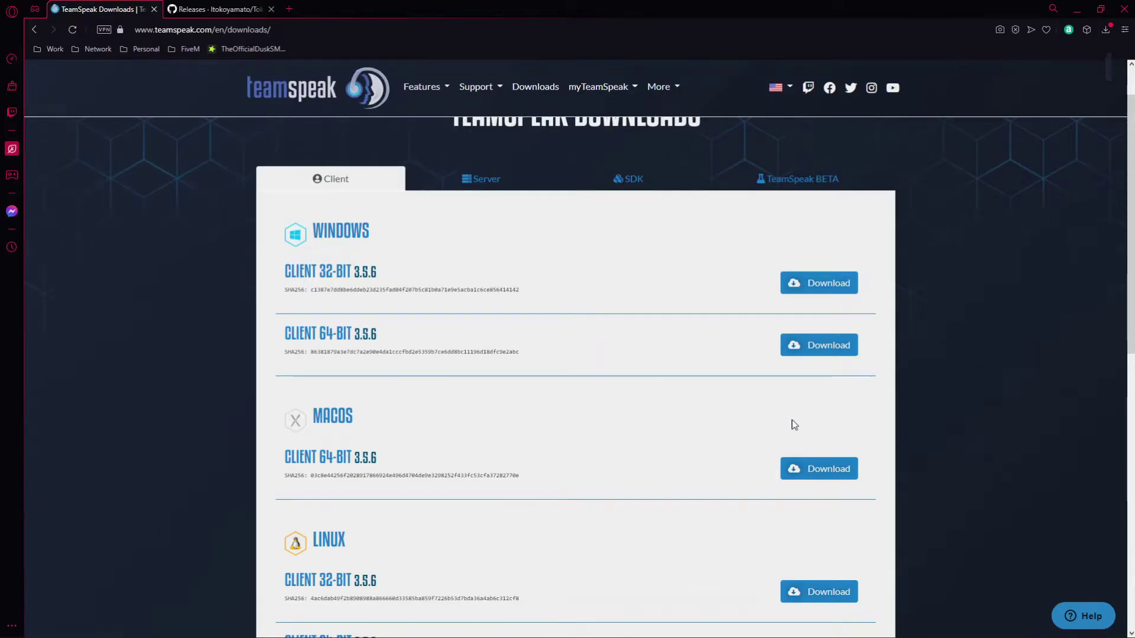
pyautogui.scroll(-8, 794, 424)
pyautogui.scroll(8, 712, 527)
pyautogui.click(153, 9)
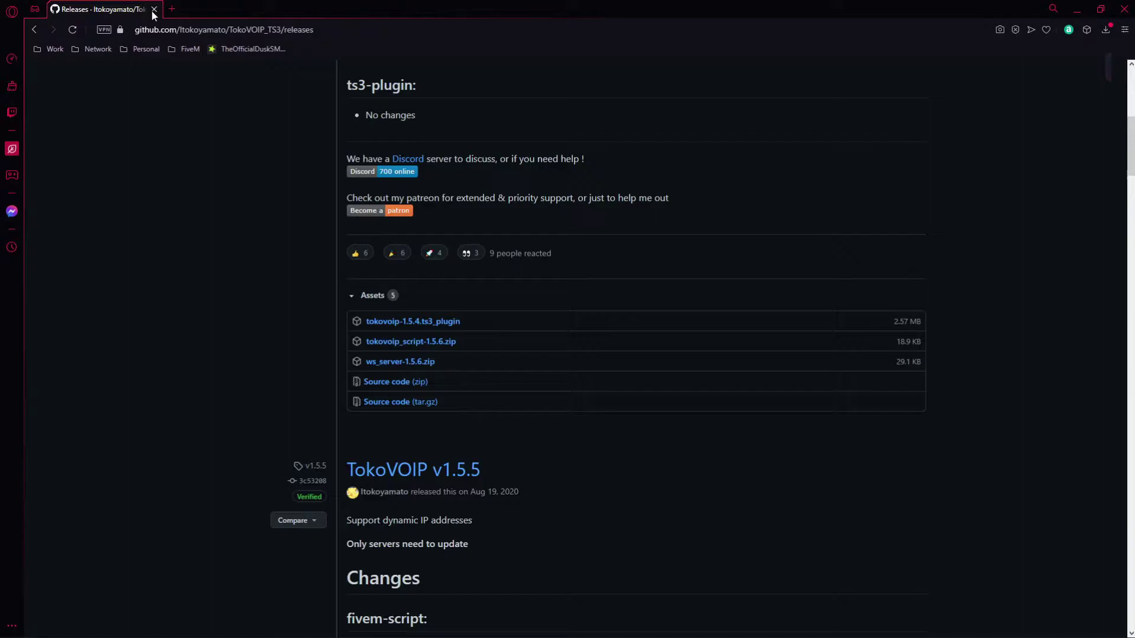
# Go back to the TokoVOIP_TS3 repository's main page and follow the README link to the releases page
pyautogui.scroll(7, 248, 196)
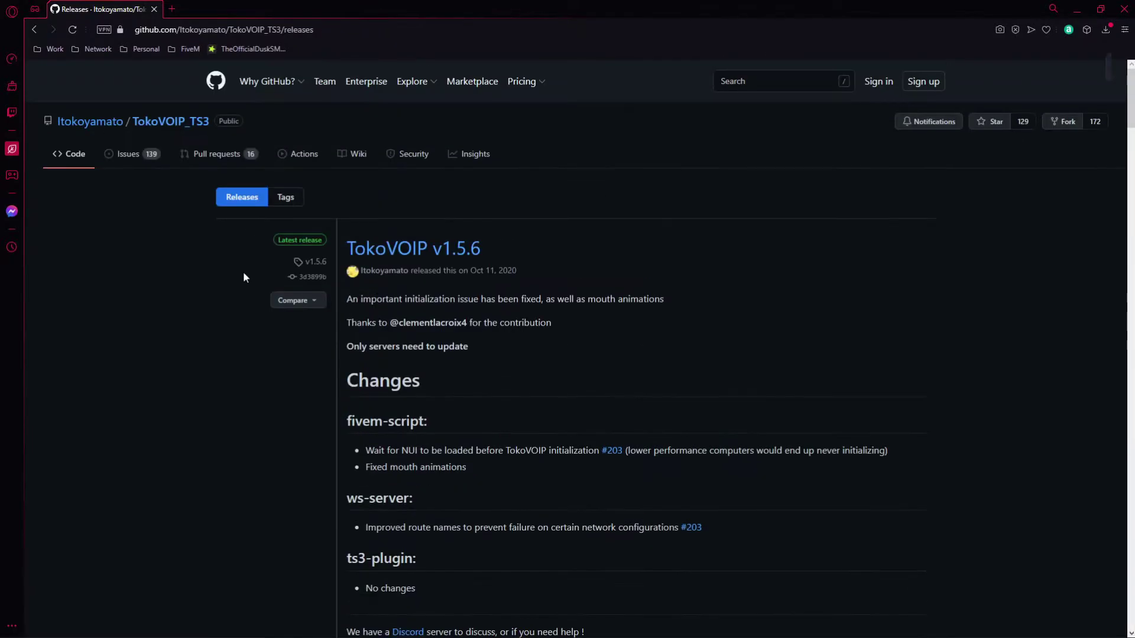
pyautogui.hotkey('alt', 'Left')
pyautogui.scroll(3, 450, 180)
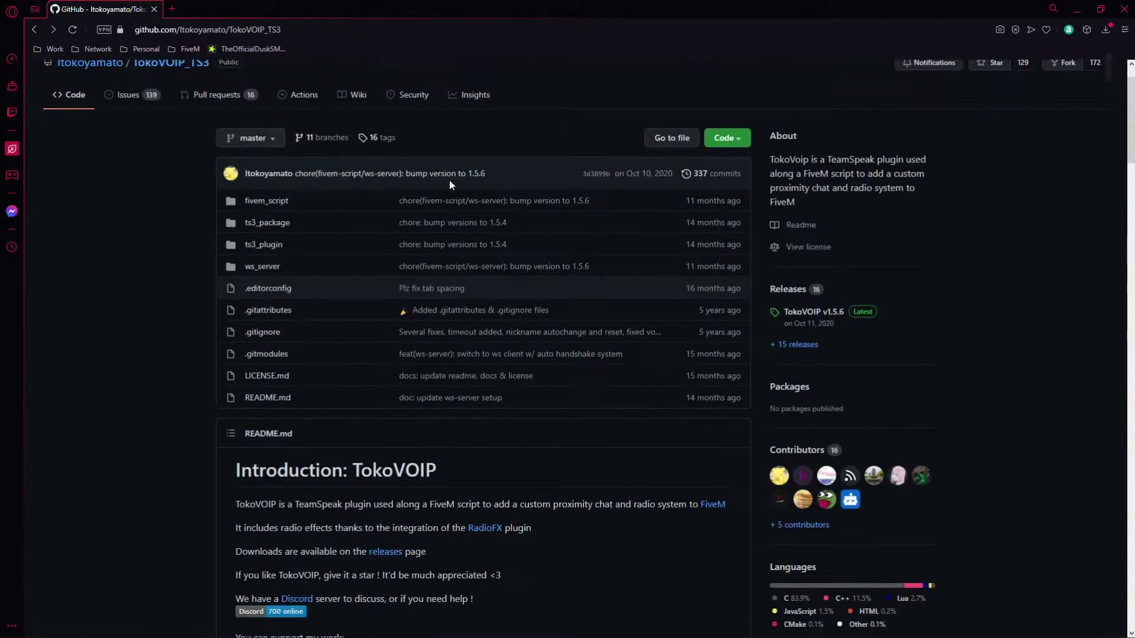
pyautogui.scroll(-1, 300, 261)
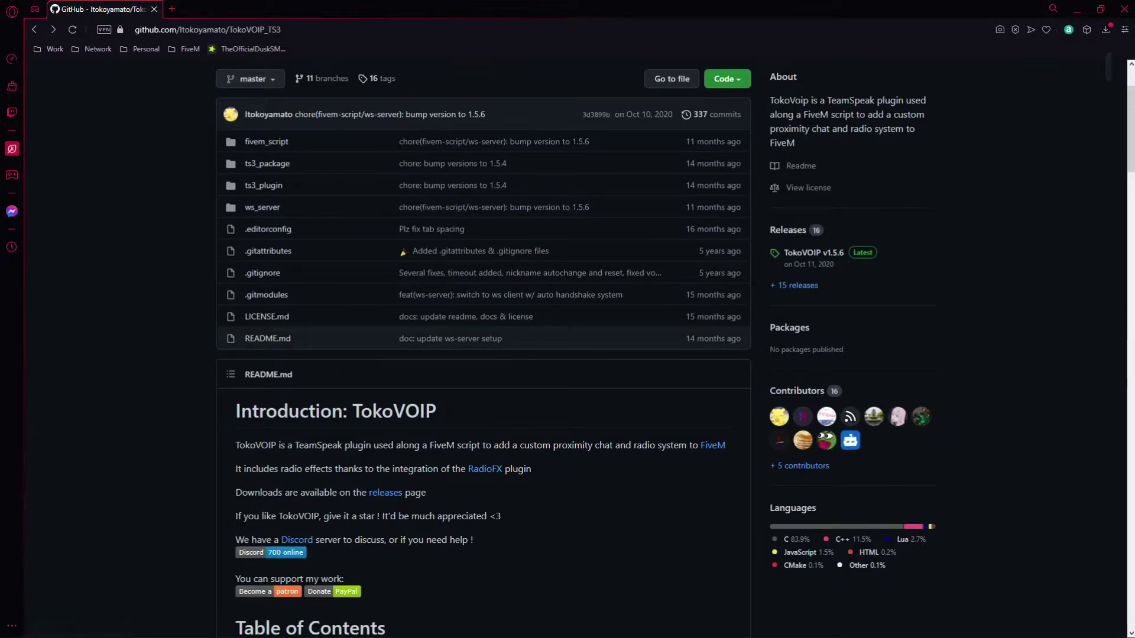
pyautogui.moveTo(236, 492); pyautogui.dragTo(427, 494)
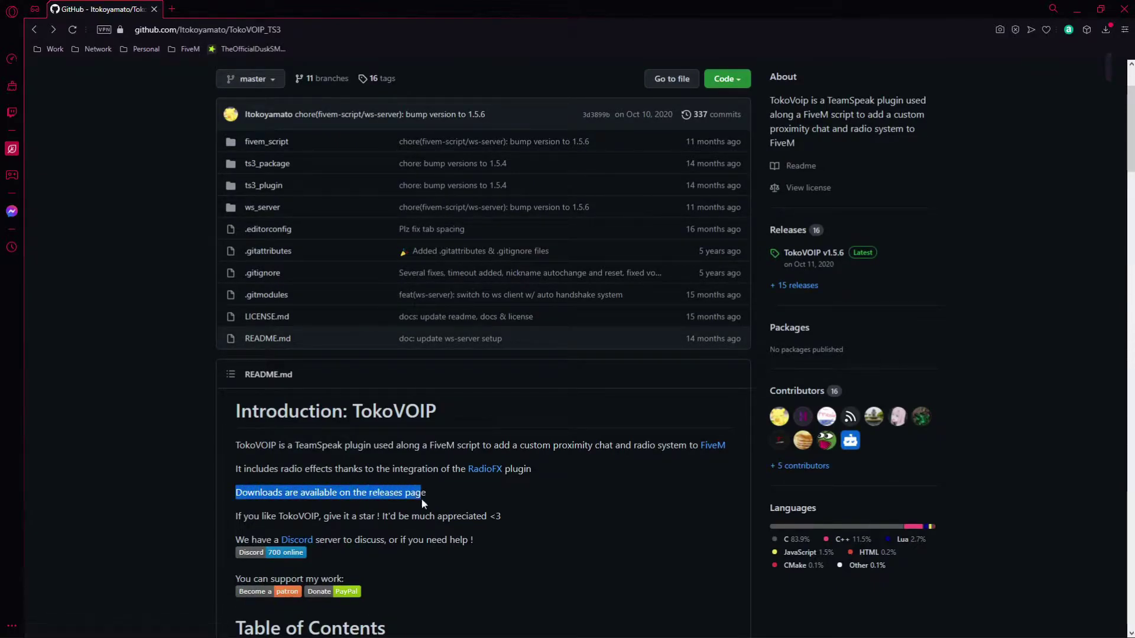
pyautogui.click(390, 503)
pyautogui.click(390, 498)
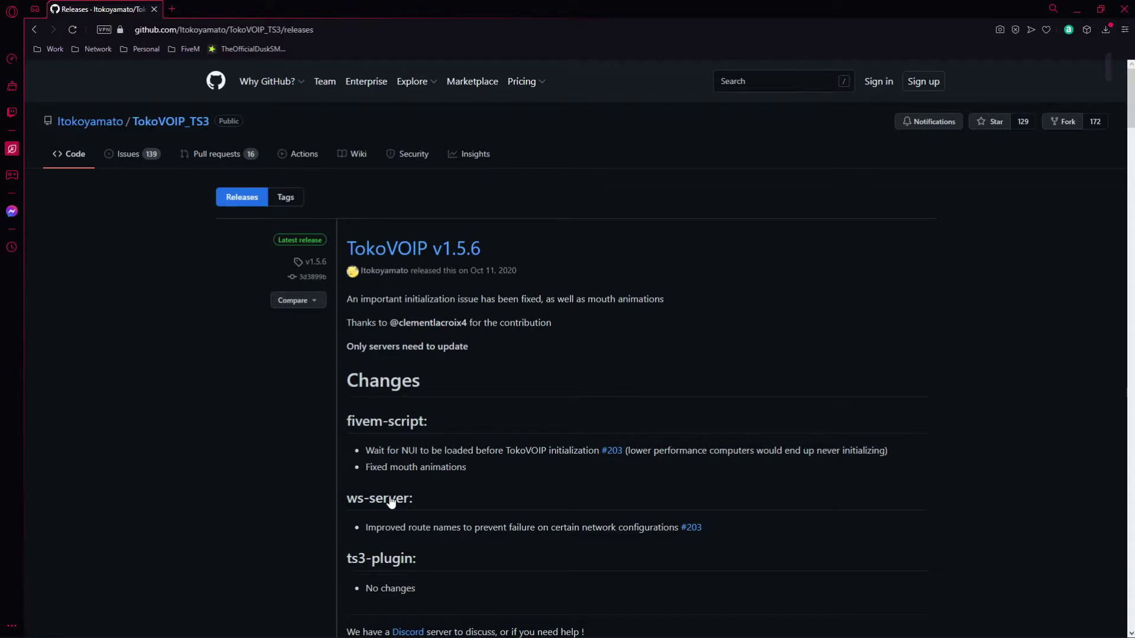
# Download tokovoip-1.5.4.ts3_plugin from the assets of the TokoVOIP v1.5.6 release and close the browser
pyautogui.scroll(-4, 390, 502)
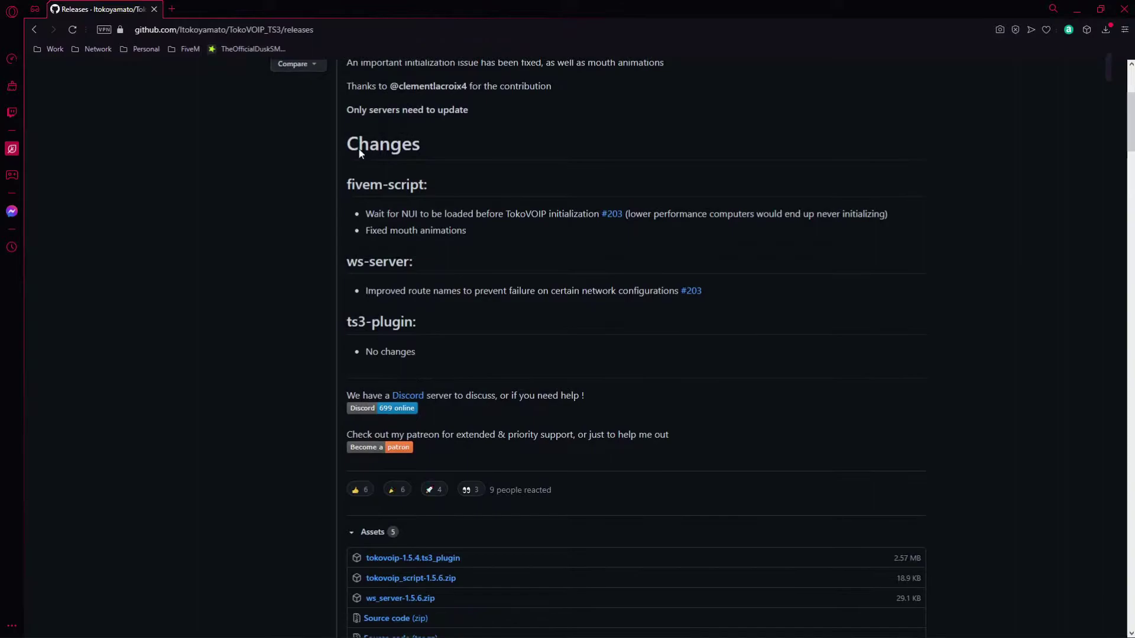
pyautogui.scroll(2, 359, 149)
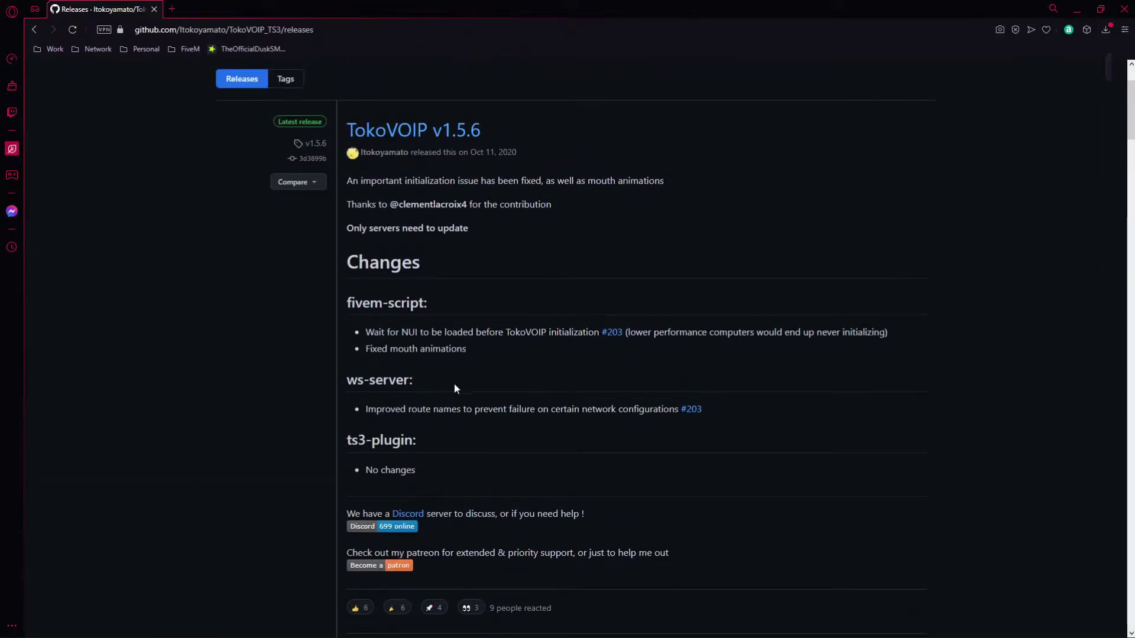
pyautogui.scroll(-4, 455, 389)
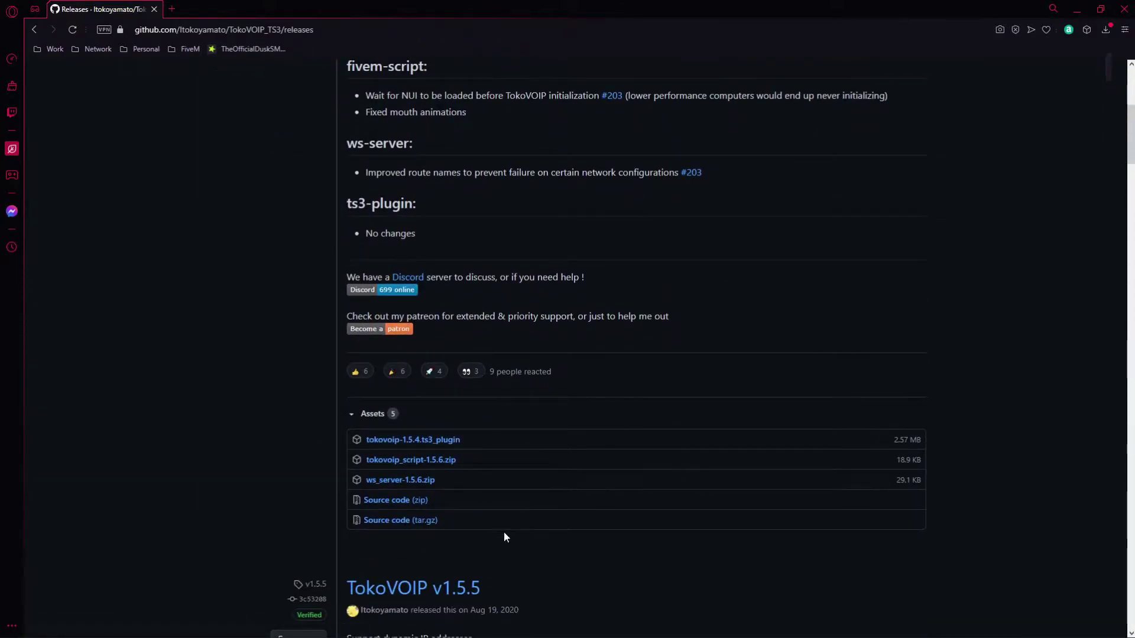
pyautogui.click(376, 419)
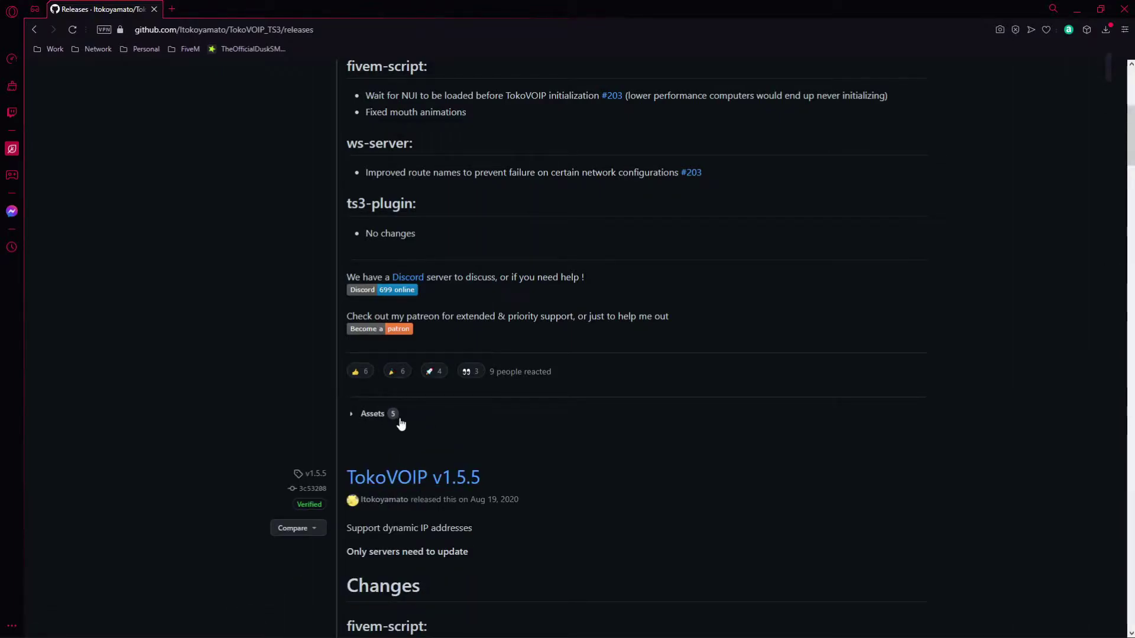
pyautogui.click(368, 414)
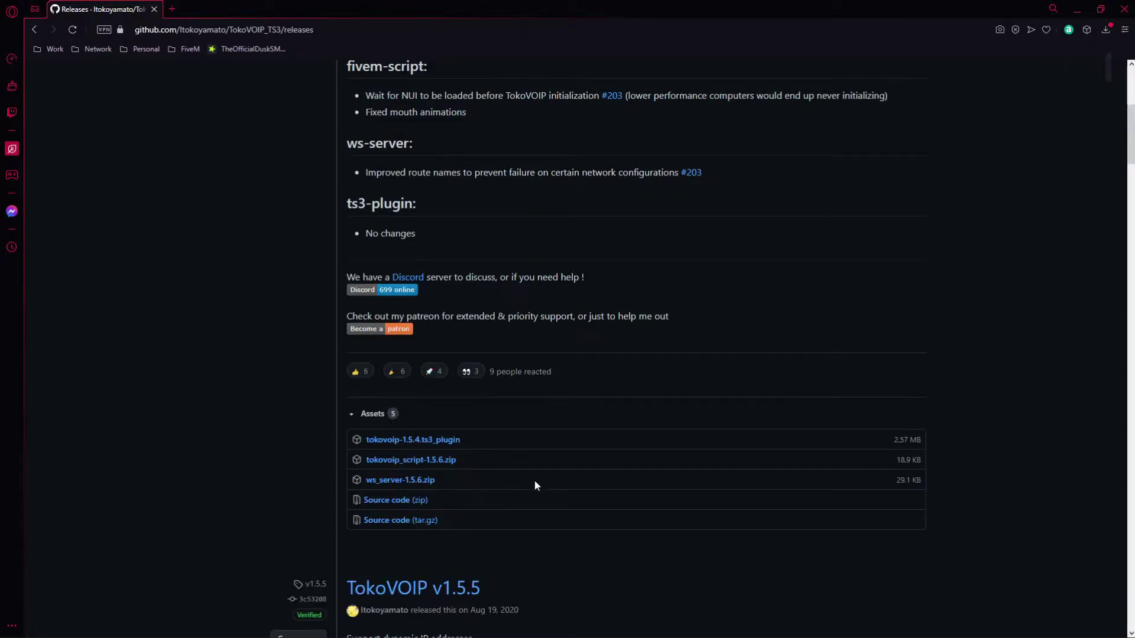
pyautogui.click(437, 444)
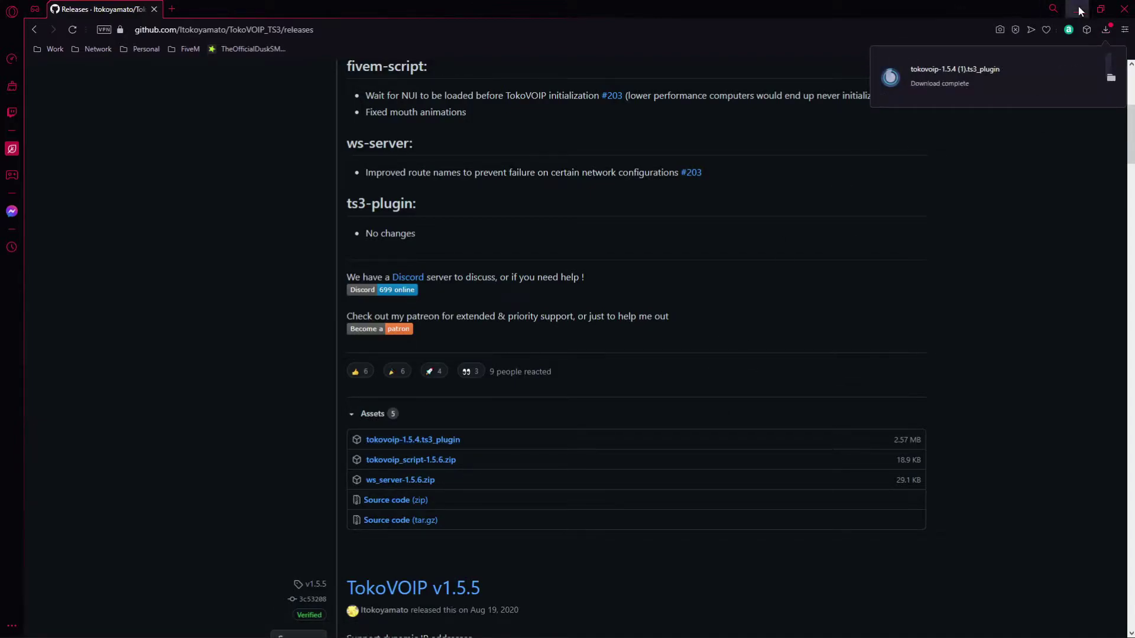
pyautogui.click(1126, 13)
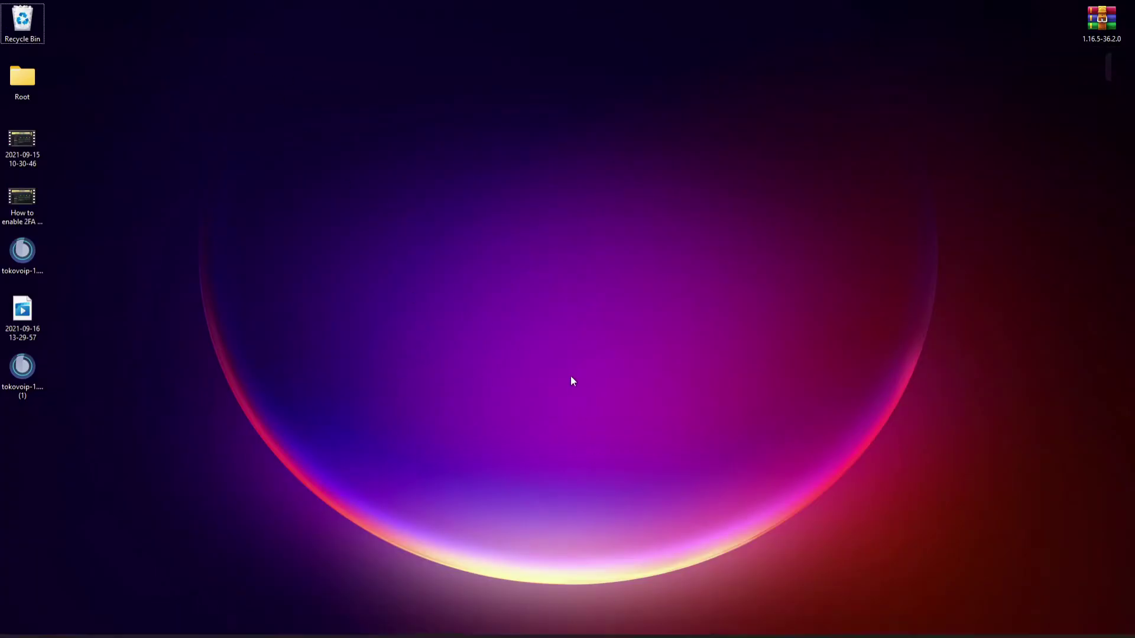
# Launch the TeamSpeak 3 Client to check that it runs, and close it again
pyautogui.press('super')
pyautogui.write('teamsp')
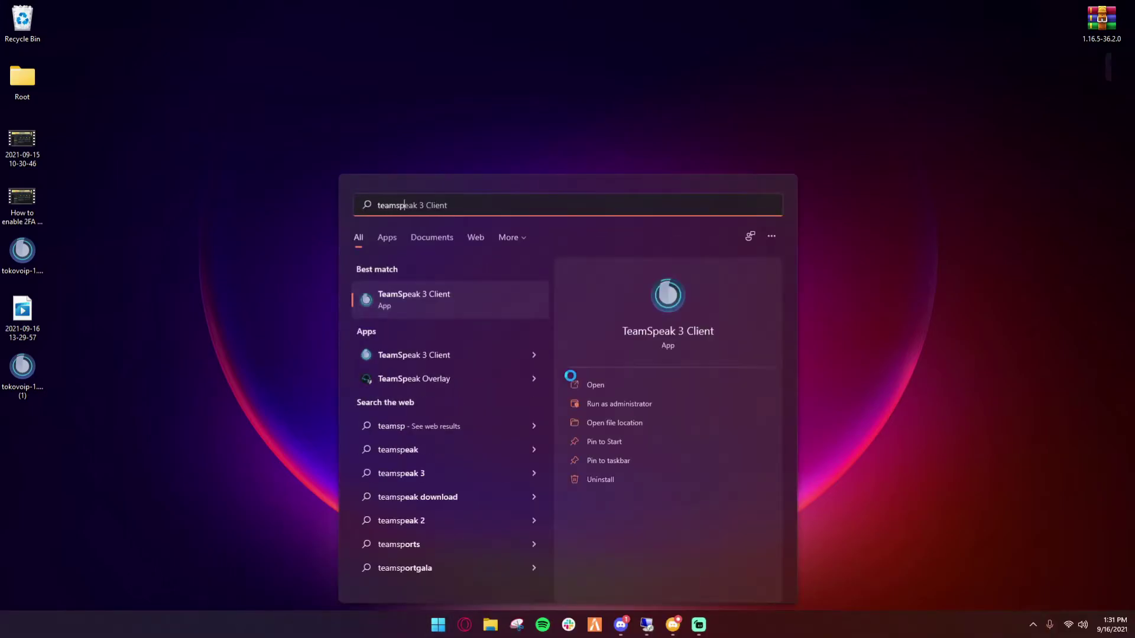
pyautogui.press('Return')
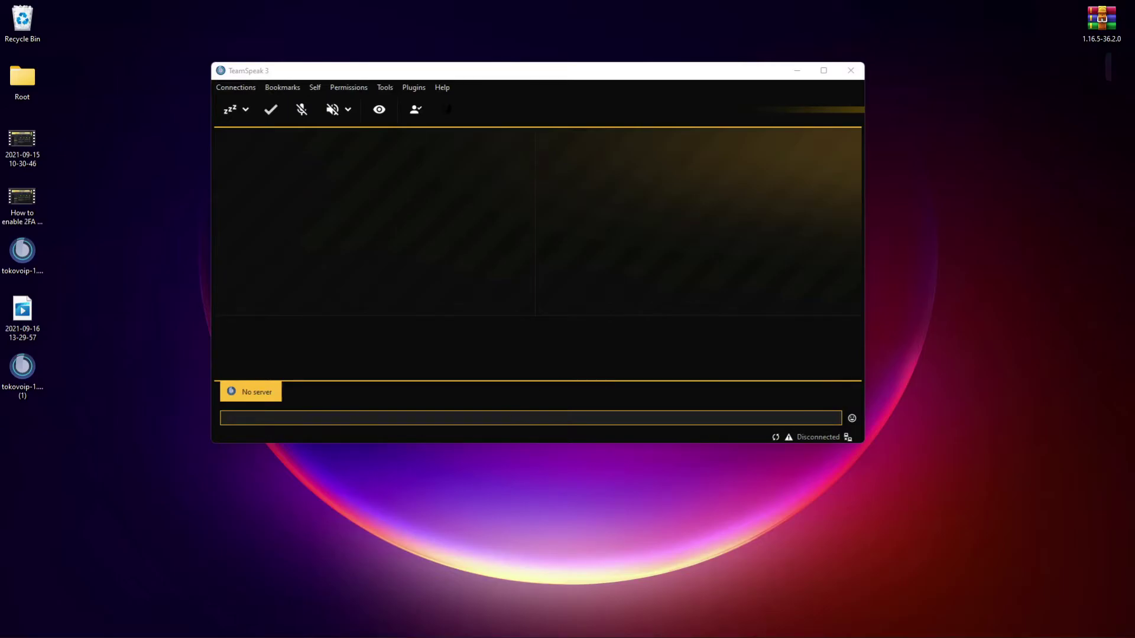
pyautogui.moveTo(609, 74); pyautogui.dragTo(670, 96)
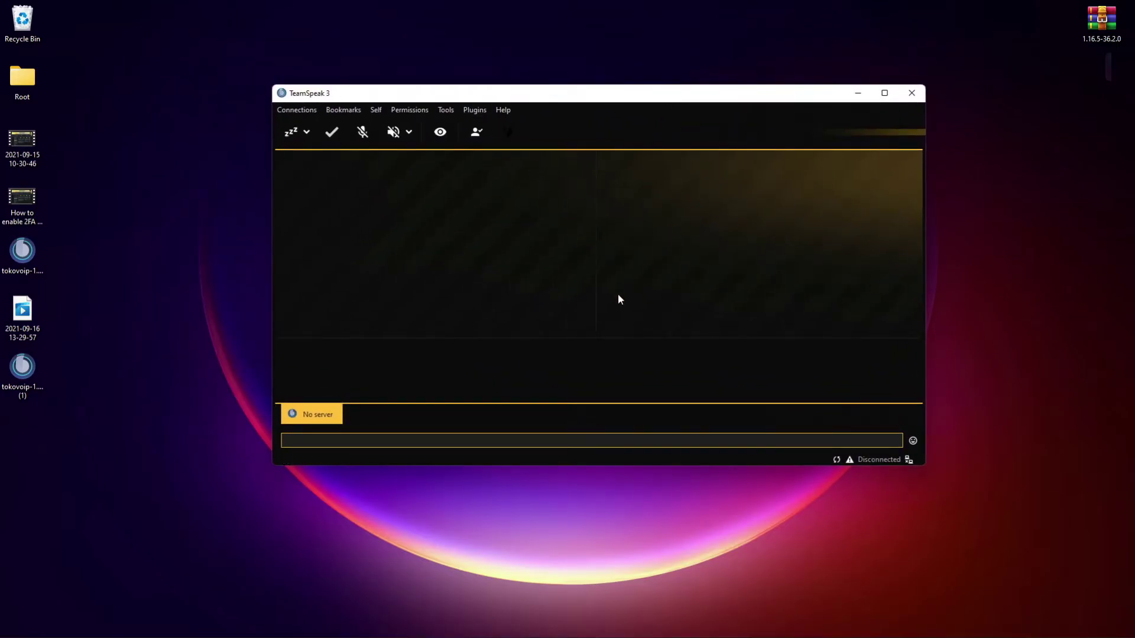
pyautogui.click(911, 92)
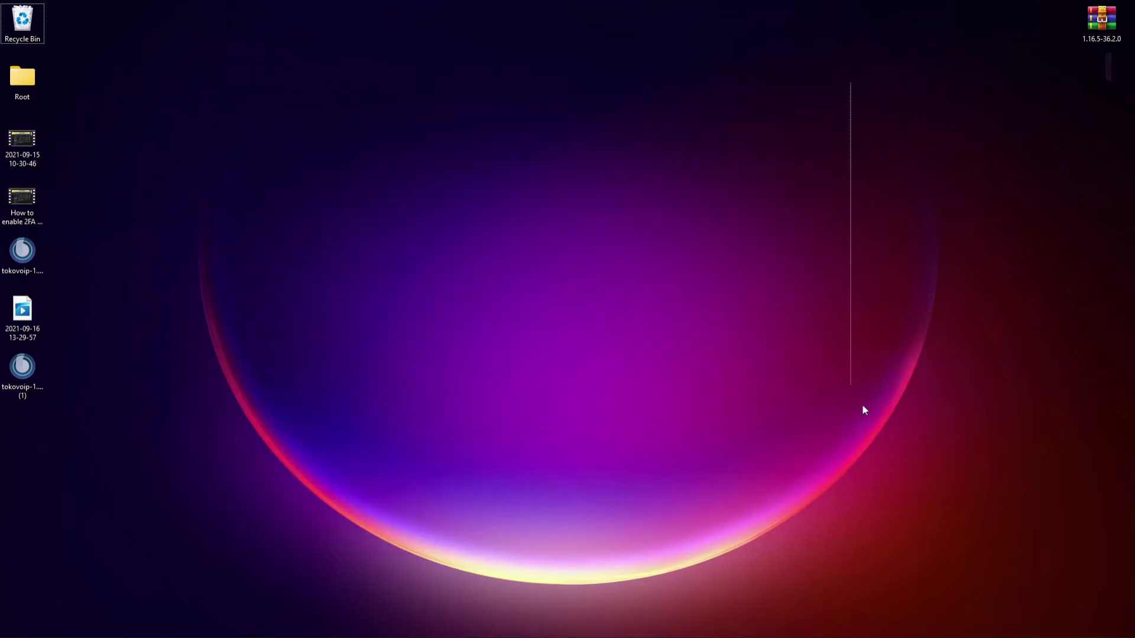
# Install the TokoVOIP add-on from the tokovoip-1.5.4 plugin file on the desktop, trusting the plugin and activating it
pyautogui.click(20, 254)
pyautogui.click(23, 374)
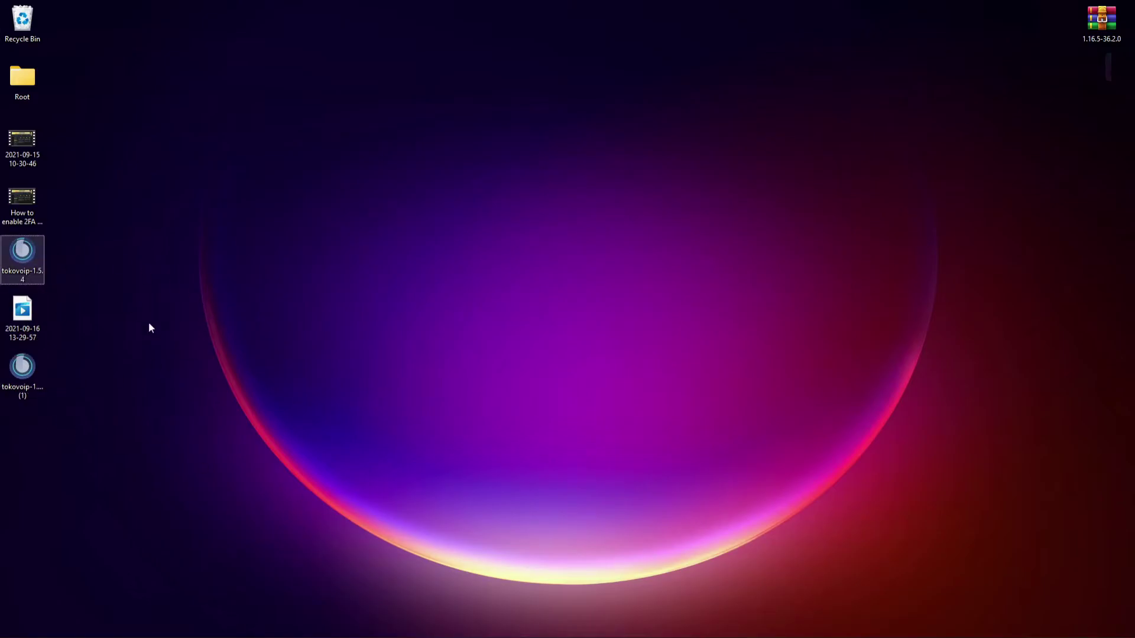
pyautogui.doubleClick(18, 251)
pyautogui.moveTo(500, 164); pyautogui.dragTo(379, 125)
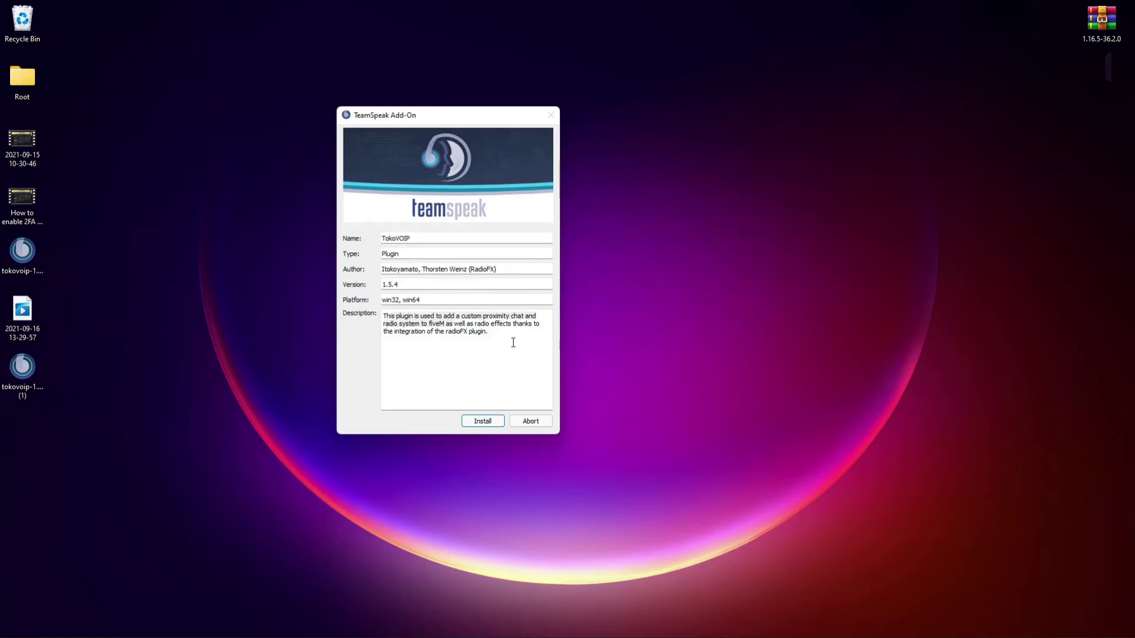
pyautogui.click(480, 421)
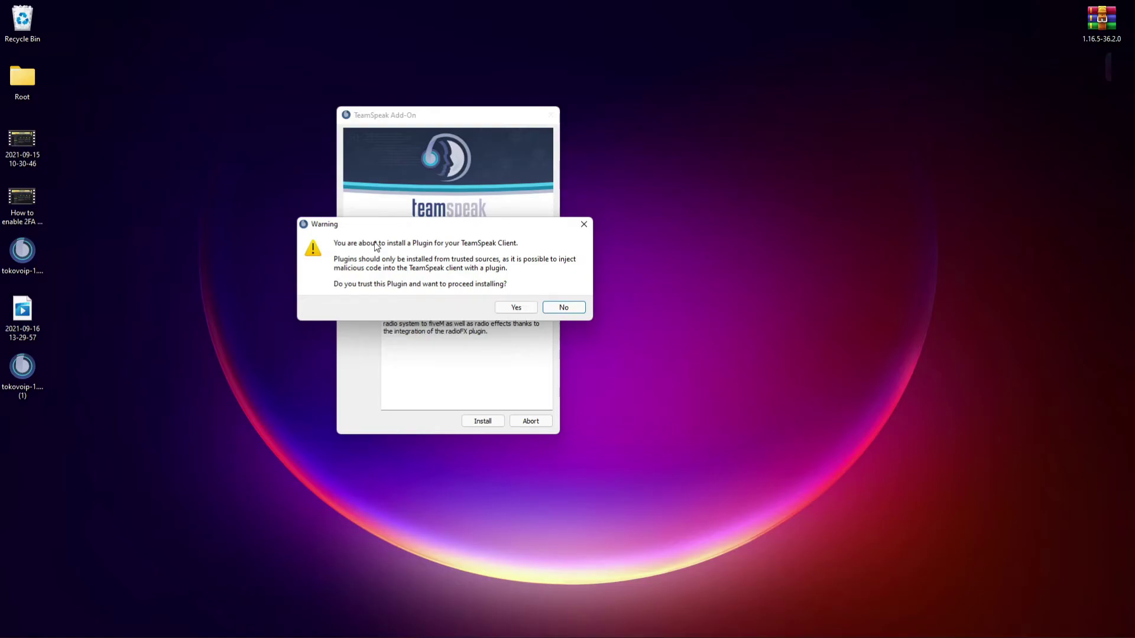
pyautogui.click(516, 309)
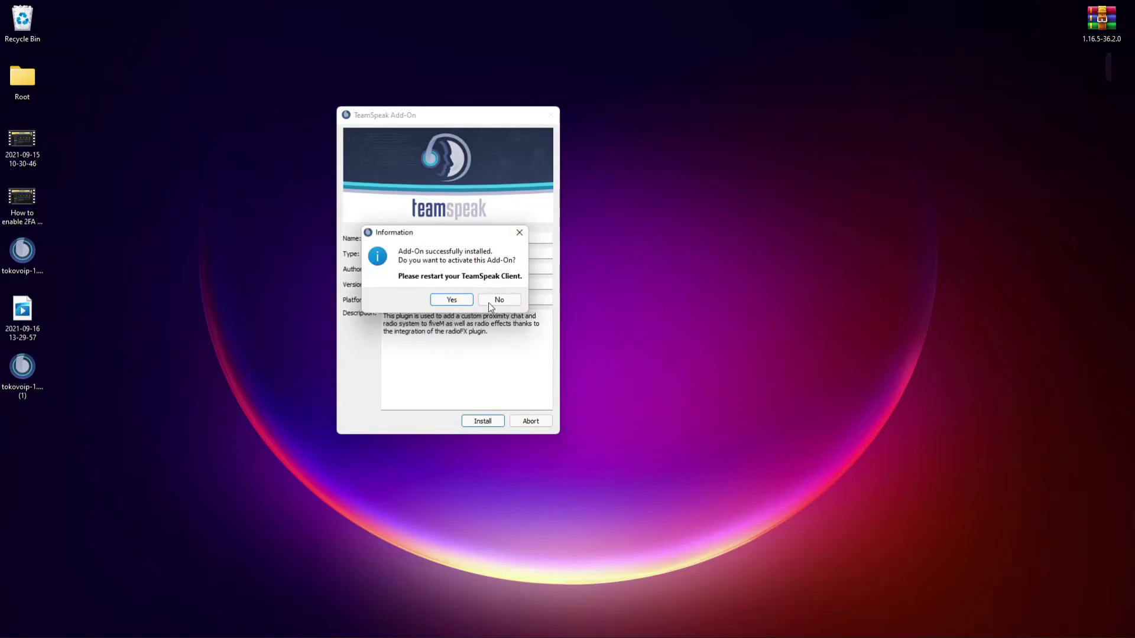
pyautogui.click(447, 302)
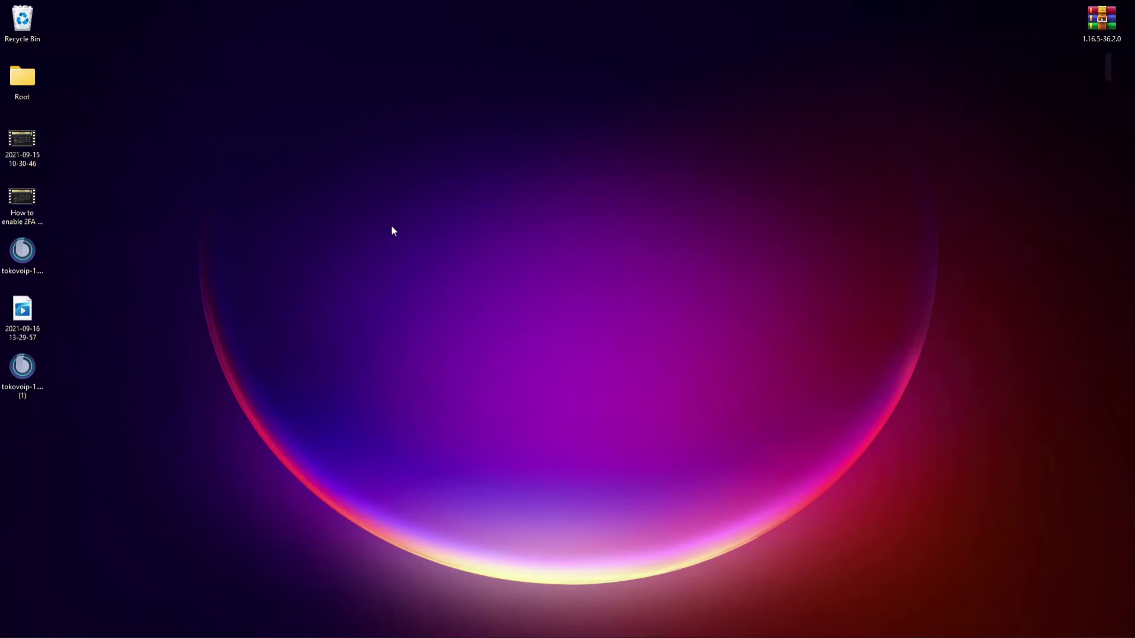
# Start the TeamSpeak 3 Client again and connect the TokoVoip plugin
pyautogui.press('super')
pyautogui.write('t')
pyautogui.press('Return')
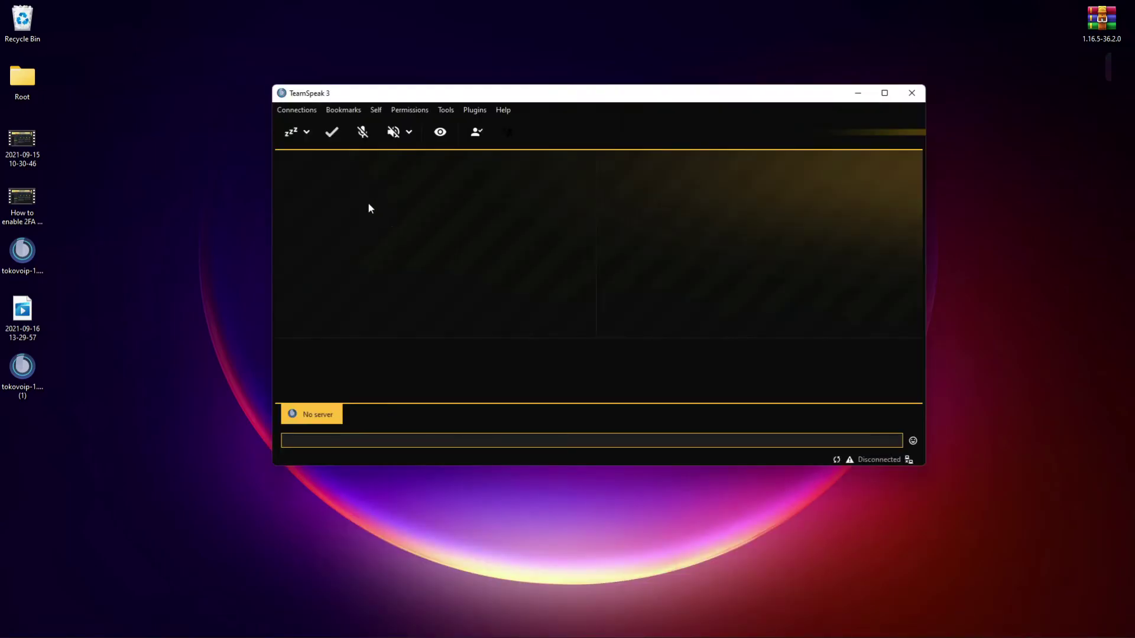
pyautogui.click(475, 110)
pyautogui.moveTo(495, 132)
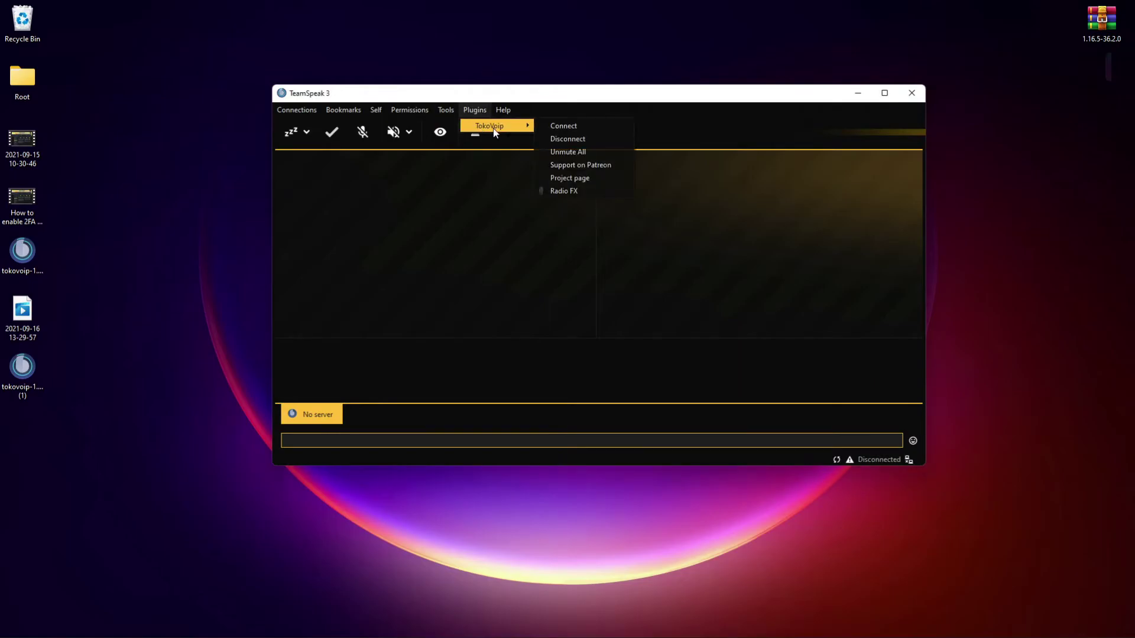
pyautogui.click(555, 130)
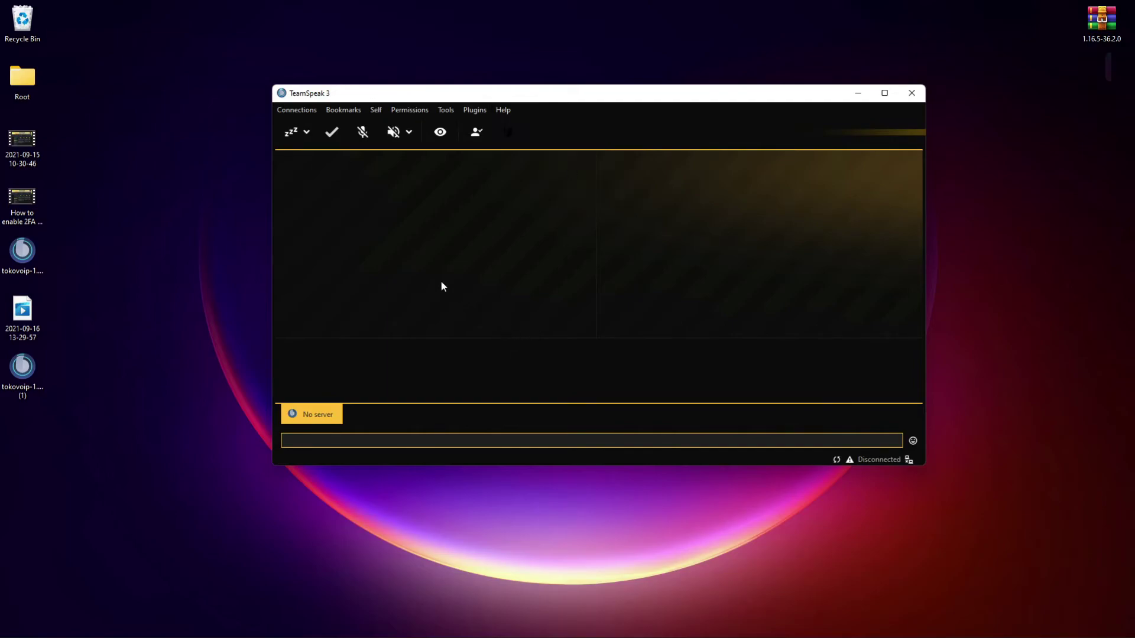
# Connect to the OutlawzRP TeamSpeak server and join the In-Game-Voice channel
pyautogui.click(289, 110)
pyautogui.click(310, 122)
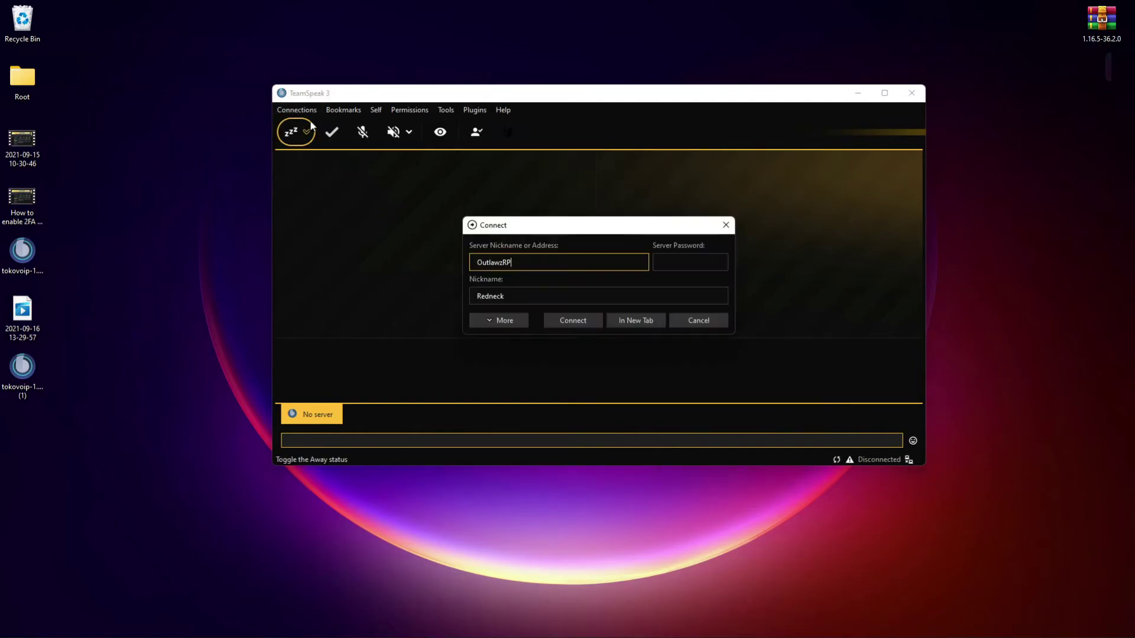
pyautogui.click(571, 324)
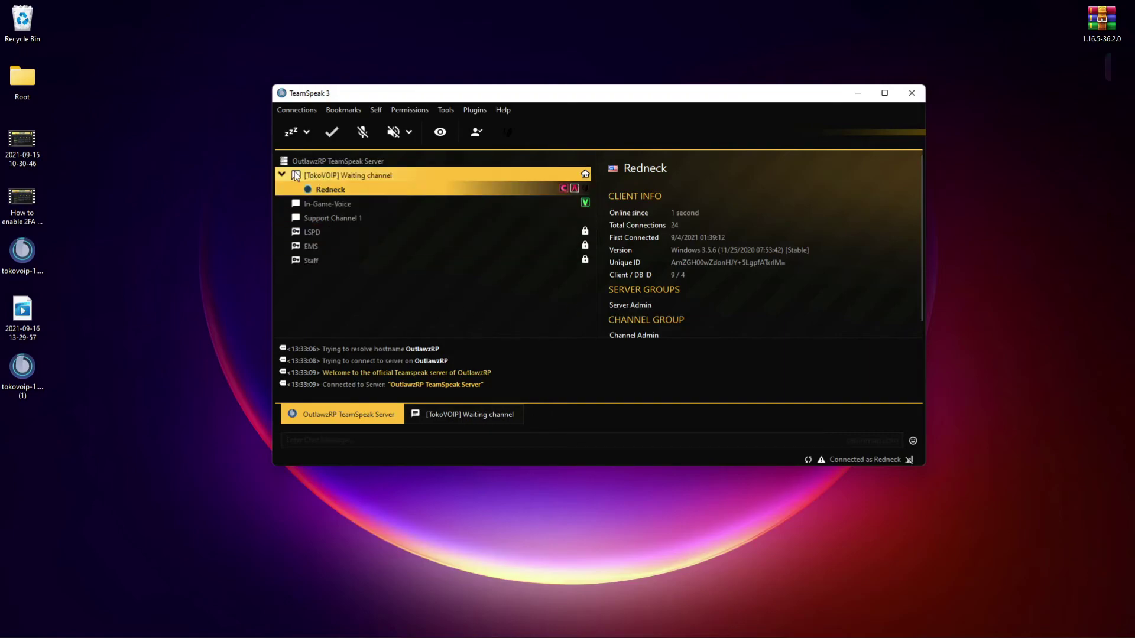
pyautogui.moveTo(296, 176)
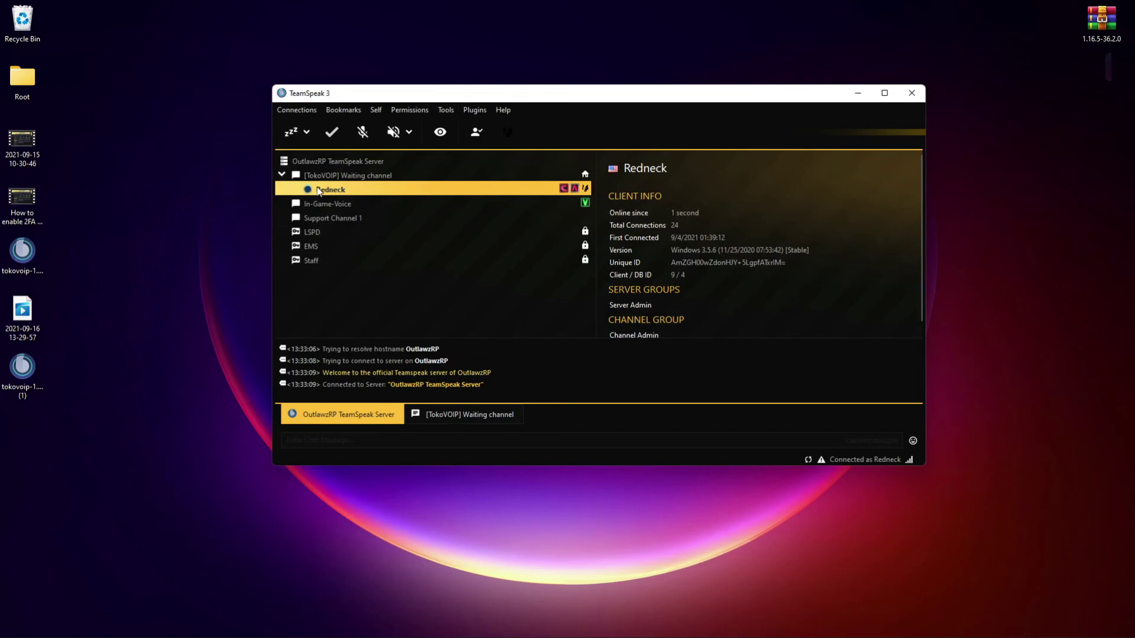
pyautogui.doubleClick(324, 204)
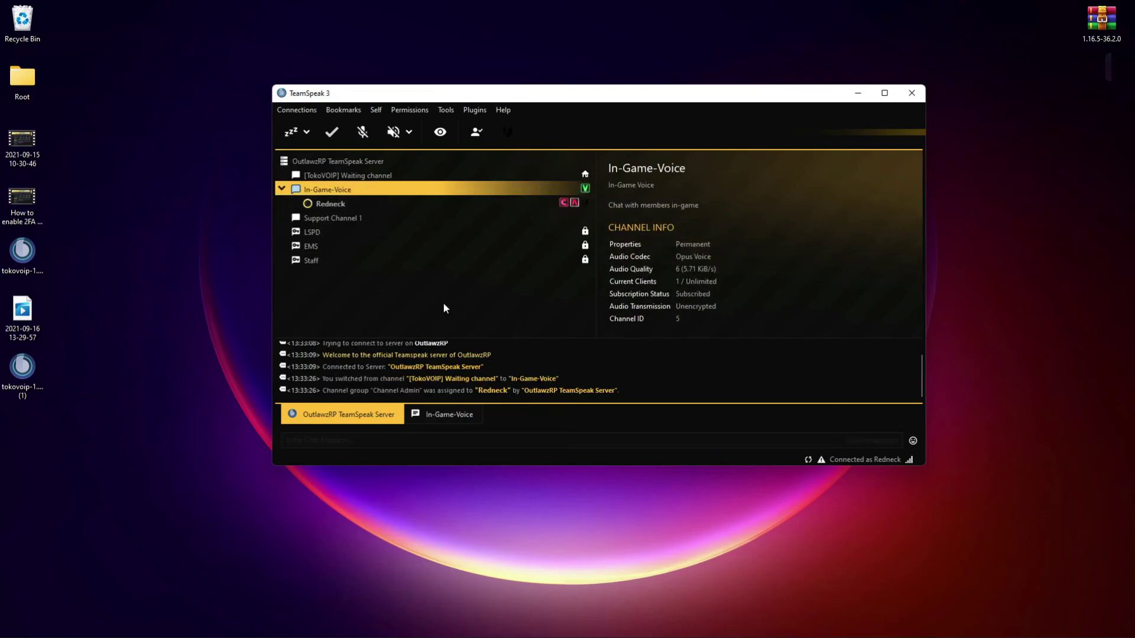